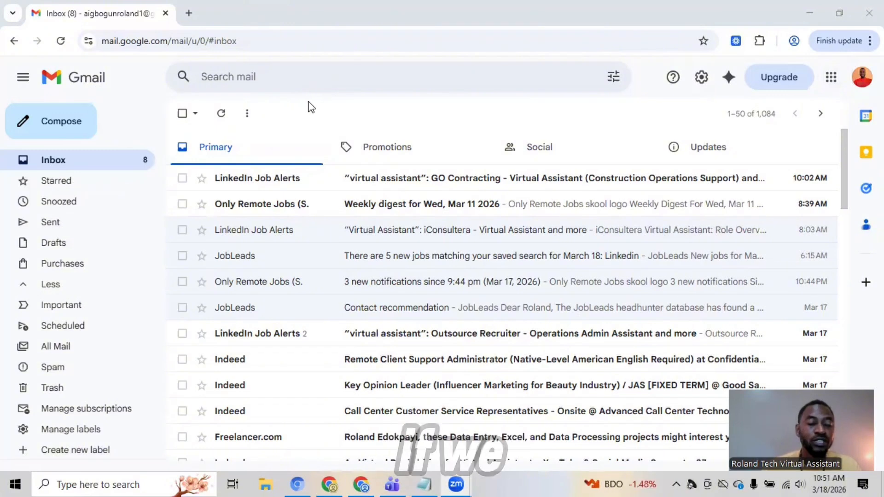
Load drive.google.com in a new browser tab and close that tab again.
left_click(193, 18)
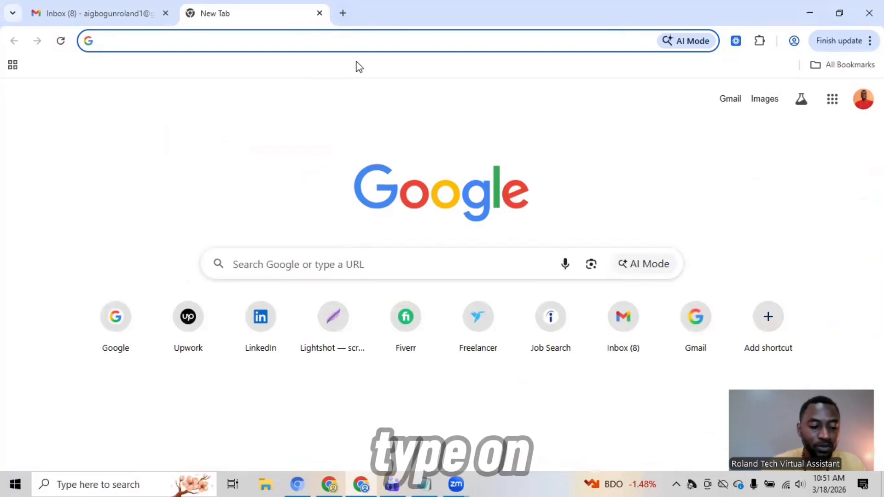
type("drive.")
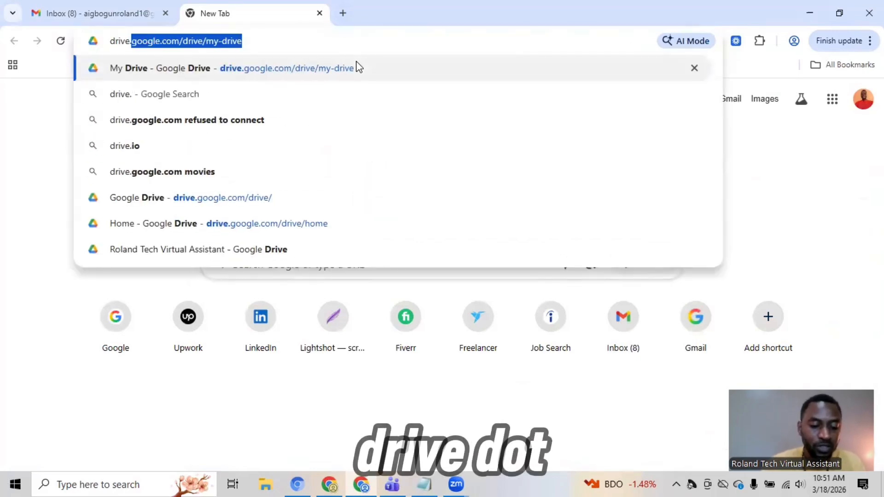
type("goo")
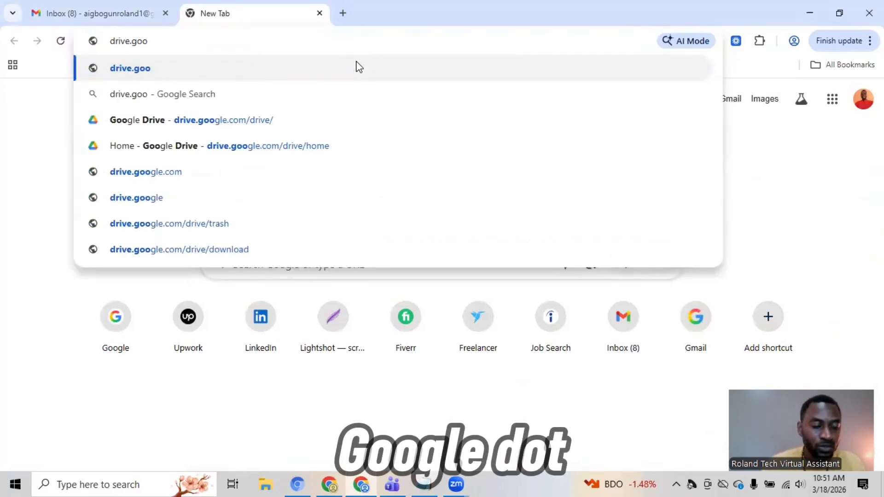
type("gle.com")
key("Return")
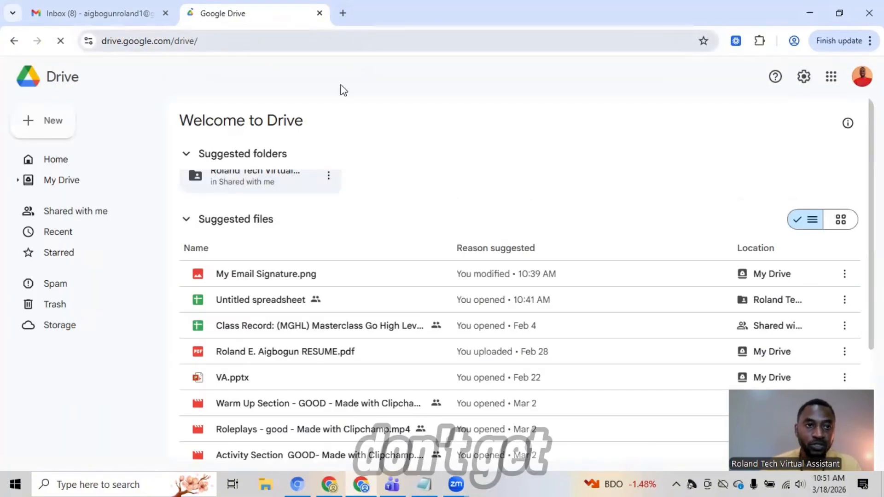
left_click(319, 12)
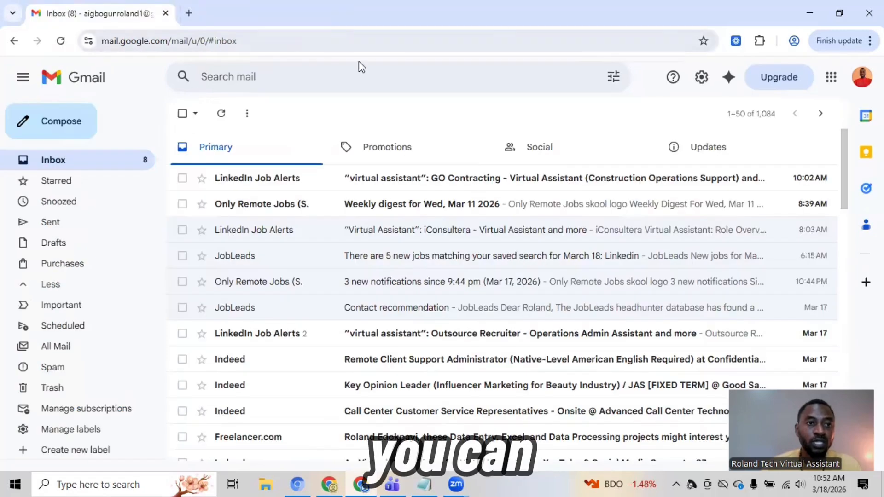
Switch from Gmail to Google Drive, create a folder named "Drive Tutorial" and select it in My Drive.
left_click(831, 79)
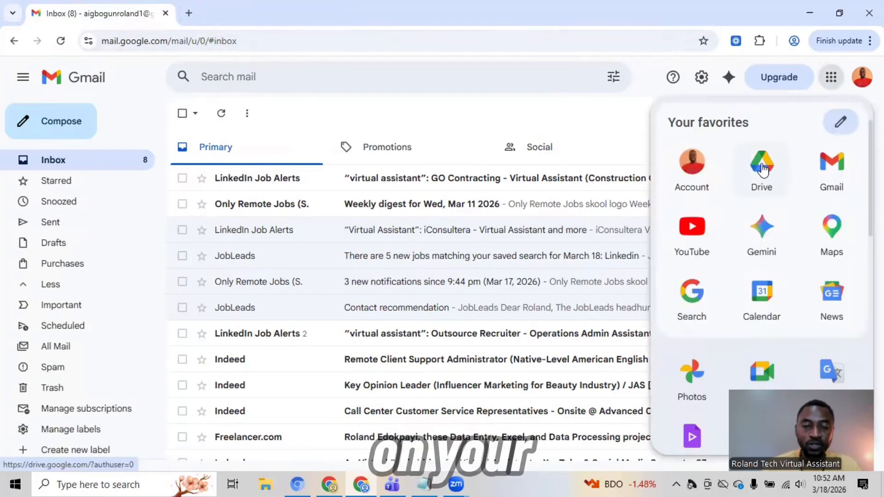
left_click(763, 167)
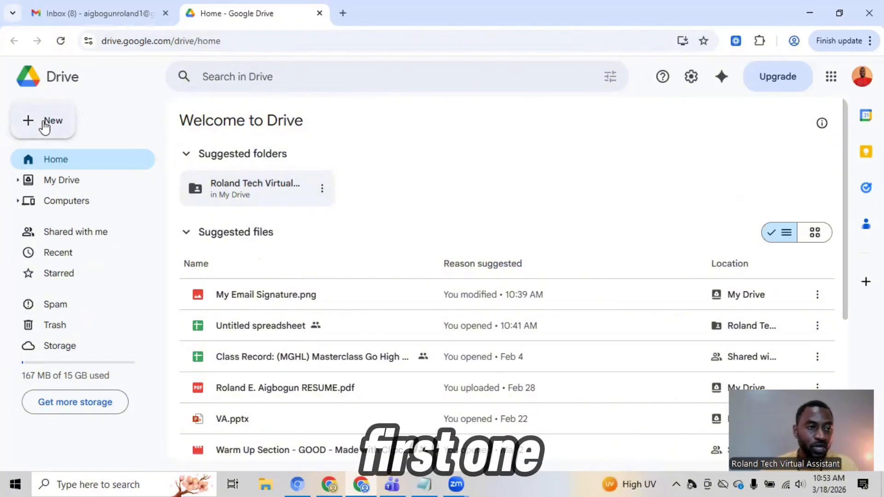
left_click(45, 126)
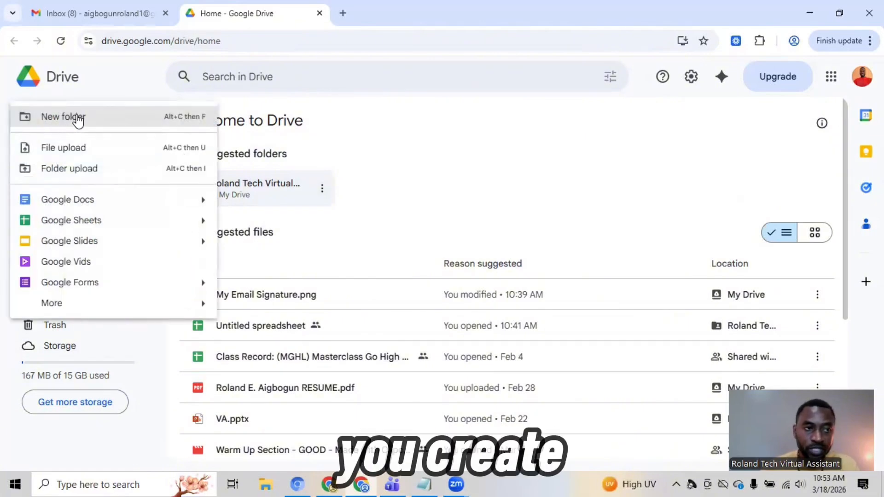
left_click(96, 118)
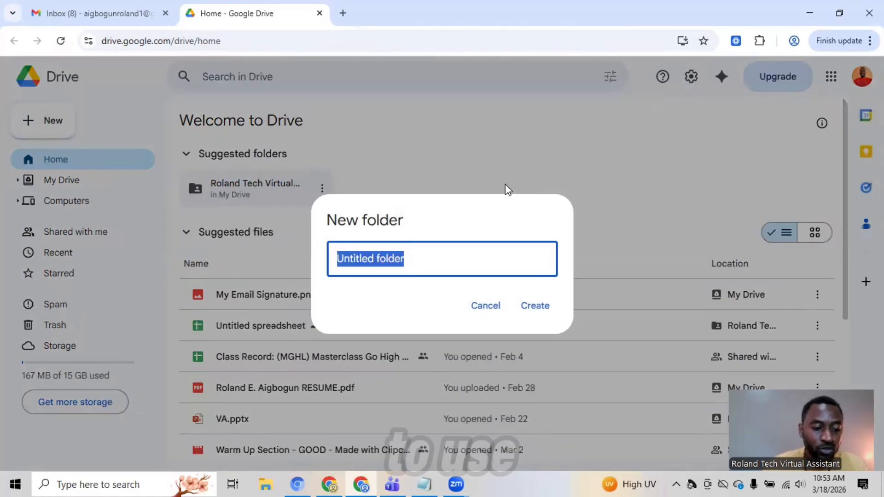
type("Drive T")
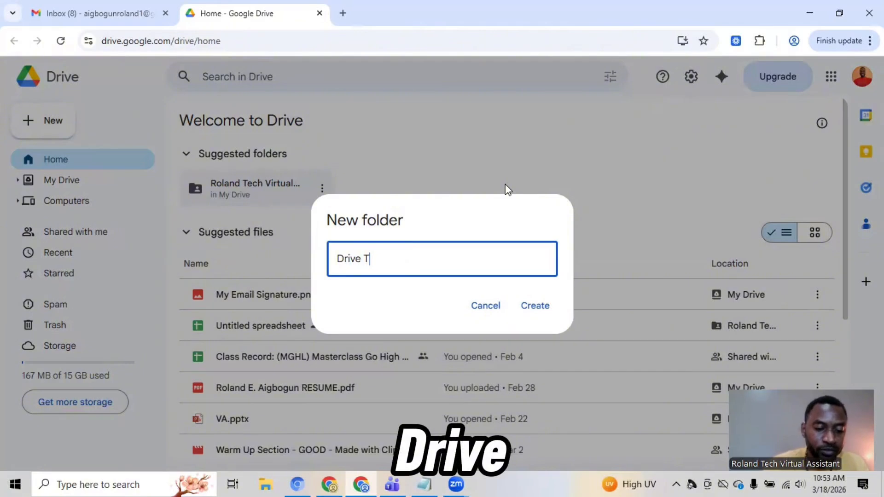
type("ial")
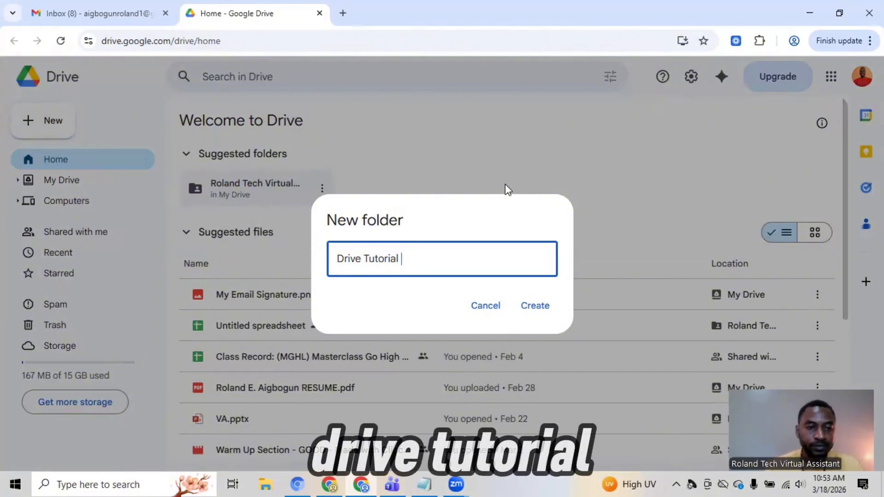
key("Return")
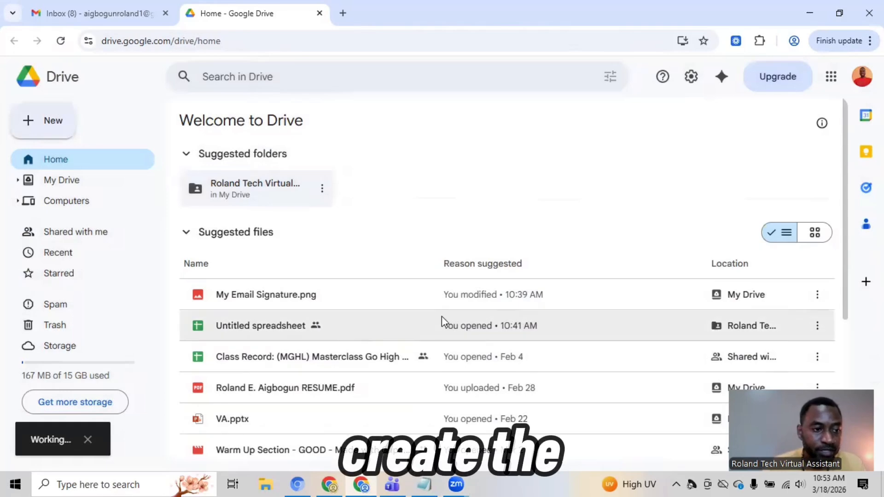
left_click(315, 223)
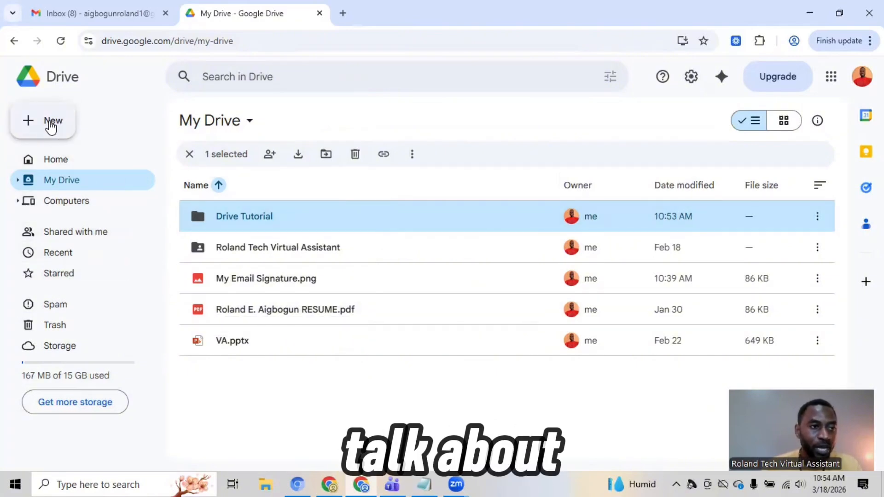
left_click(51, 125)
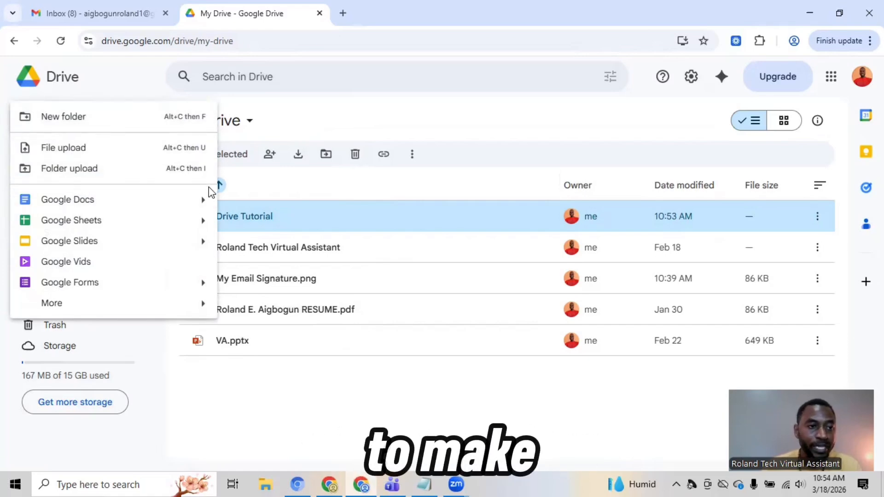
mouse_move(208, 201)
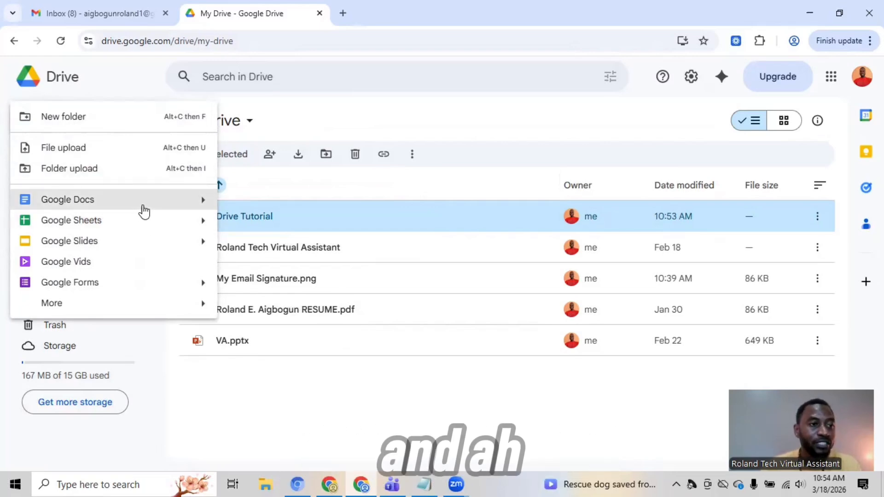
left_click(130, 200)
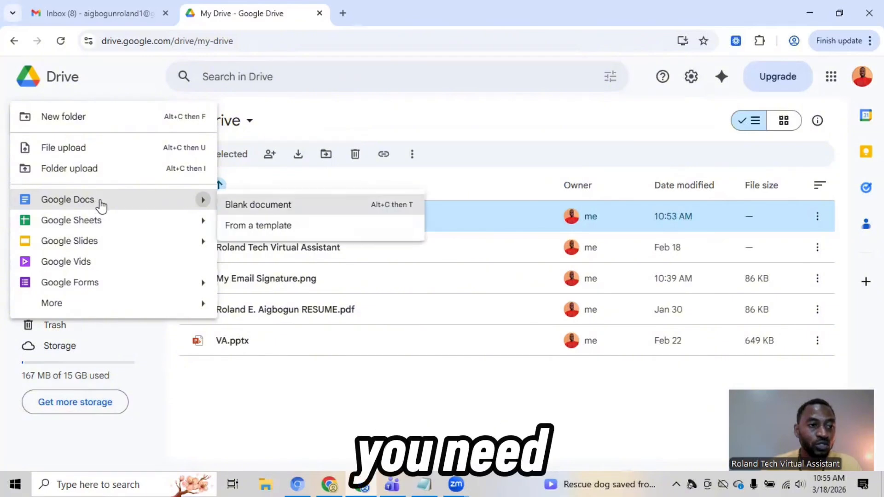
left_click(119, 85)
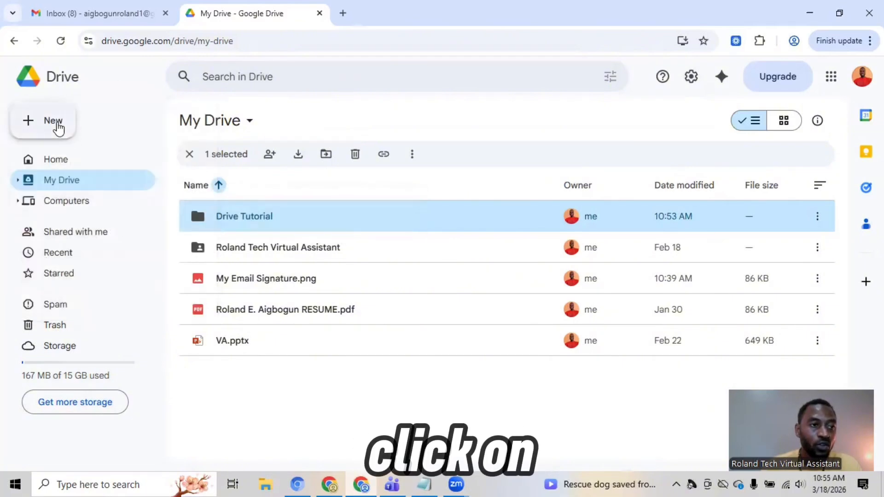
Create a new Google Docs document in My Drive from the Coral resume template.
left_click(59, 124)
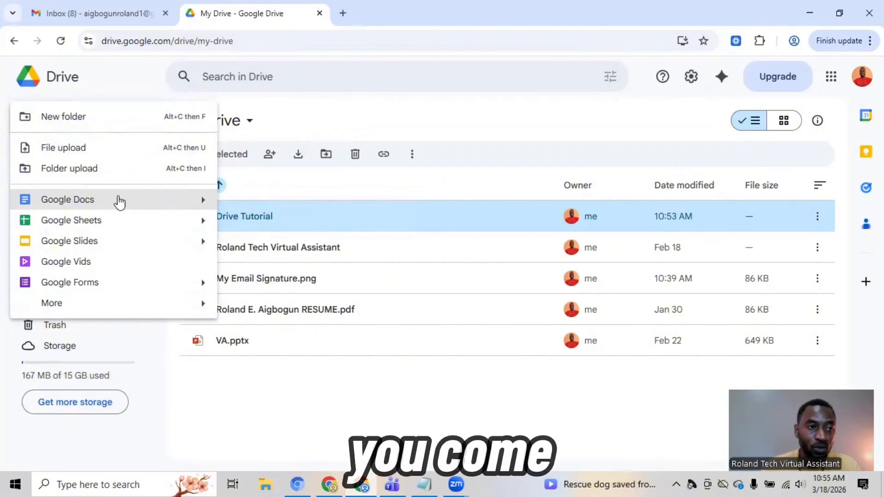
left_click(204, 202)
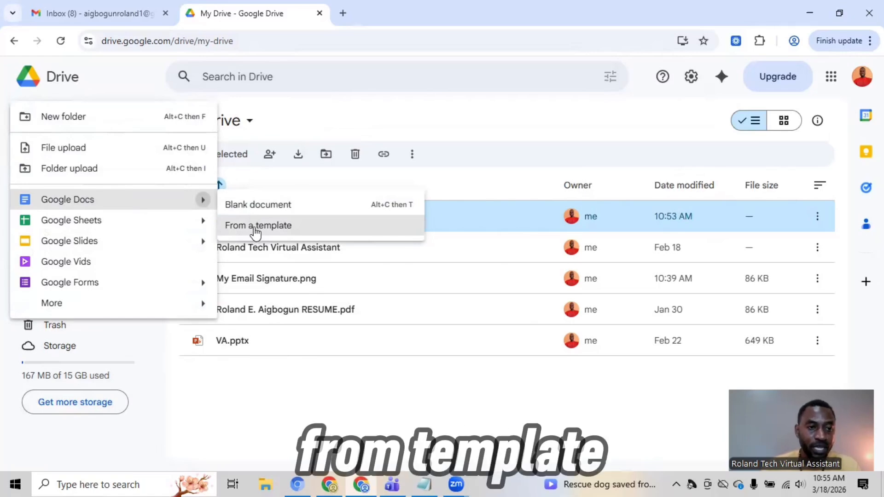
left_click(253, 225)
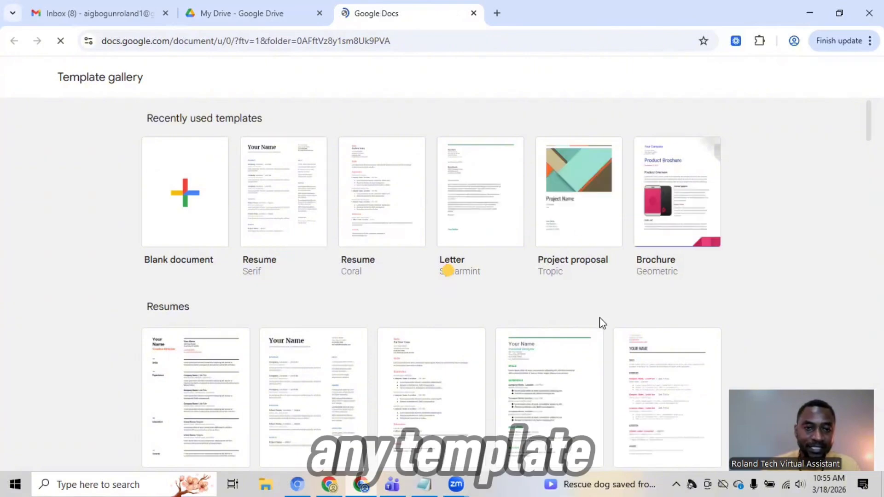
scroll(537, 332, "down", 7)
scroll(539, 333, "down", 3)
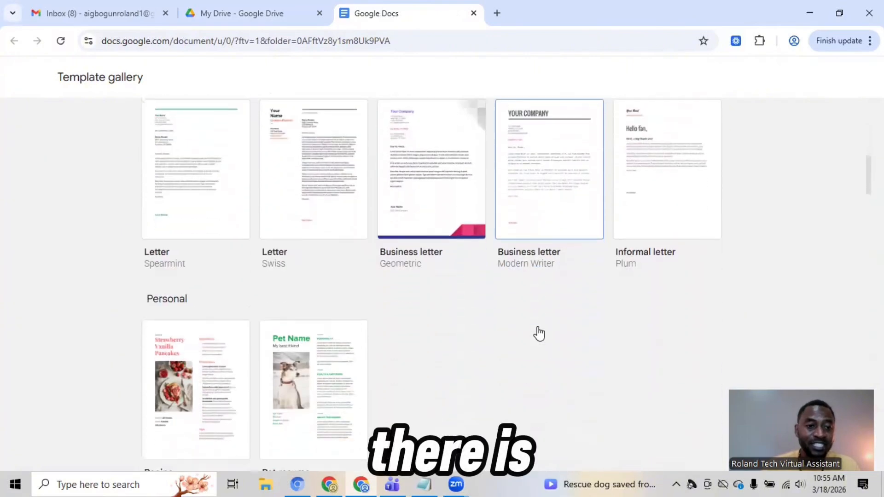
scroll(539, 332, "up", 10)
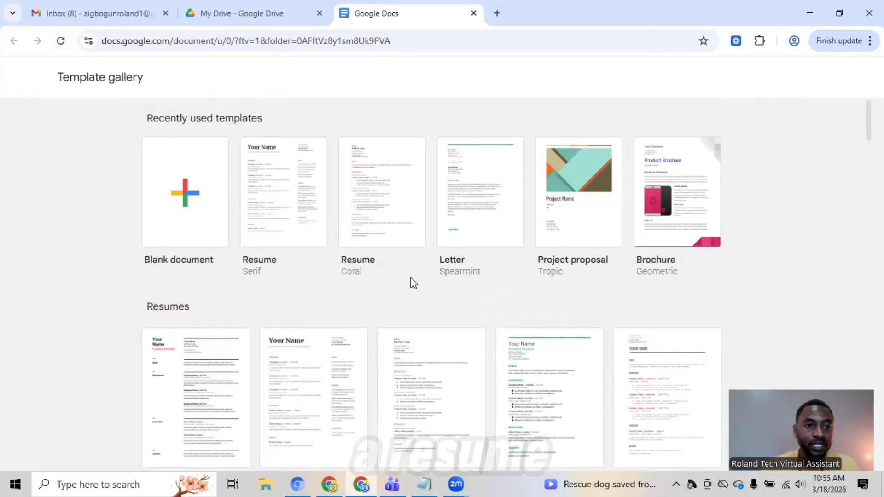
left_click(376, 213)
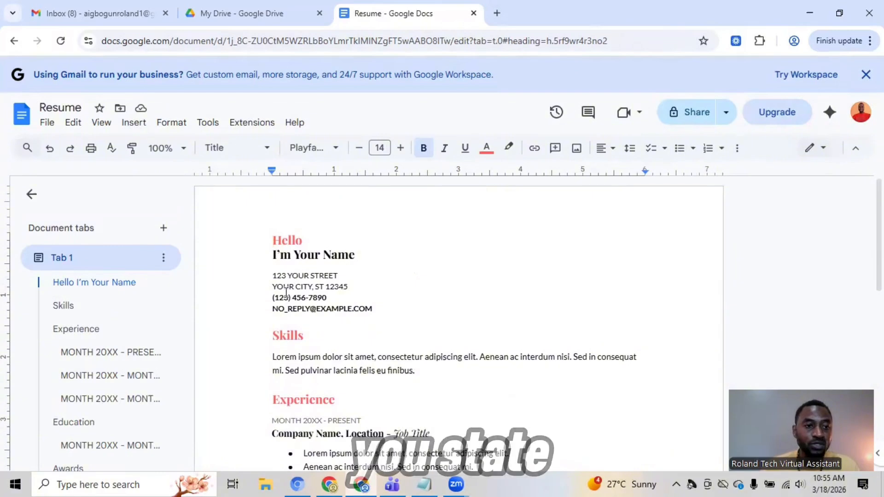
Review the resume template's contact details, Skills, Experience, Education and Awards sections.
scroll(314, 328, "down", 2)
scroll(348, 301, "down", 3)
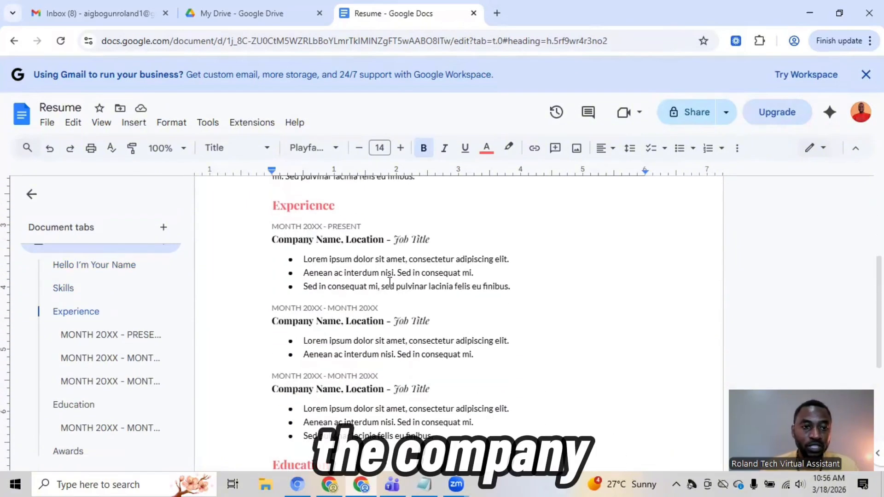
scroll(354, 360, "down", 5)
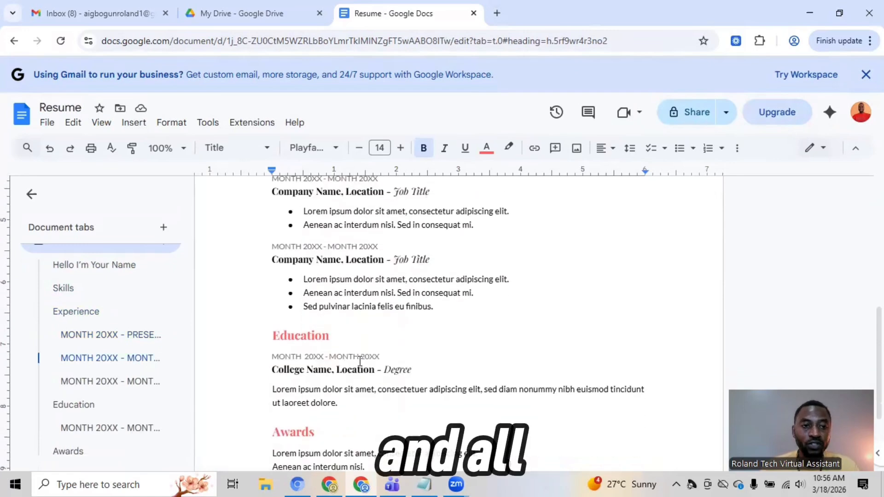
scroll(359, 361, "up", 5)
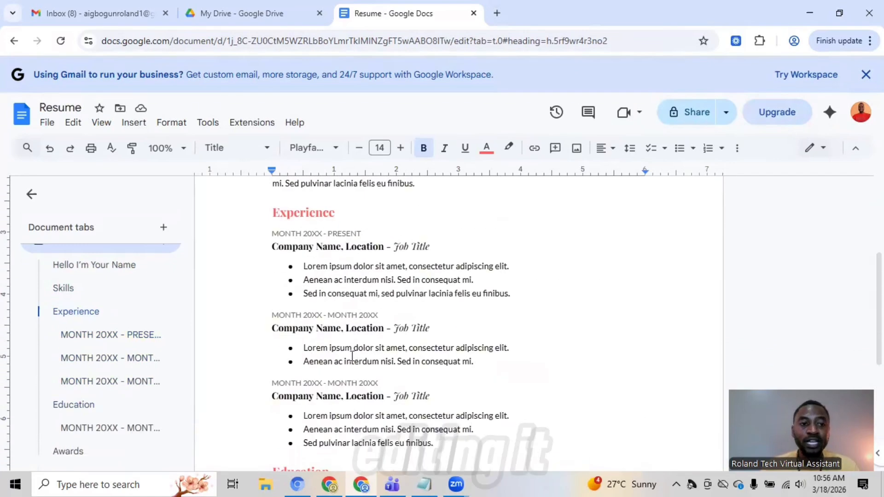
scroll(358, 338, "up", 4)
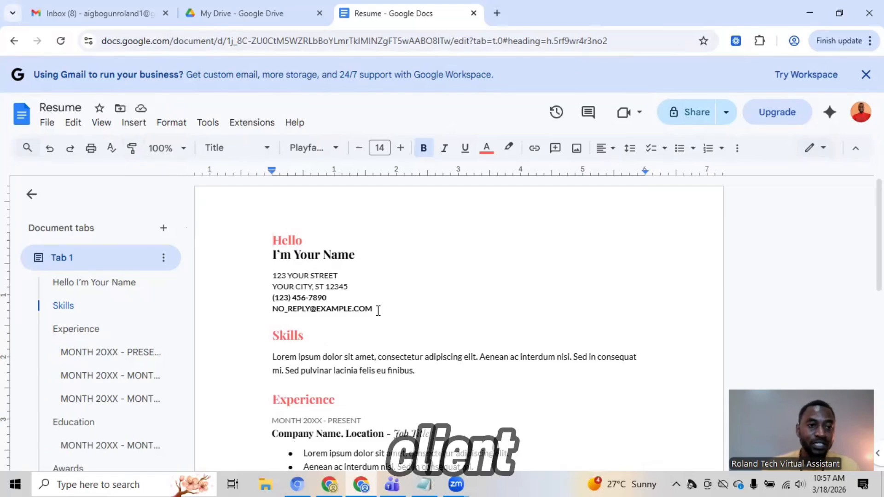
scroll(368, 336, "down", 1)
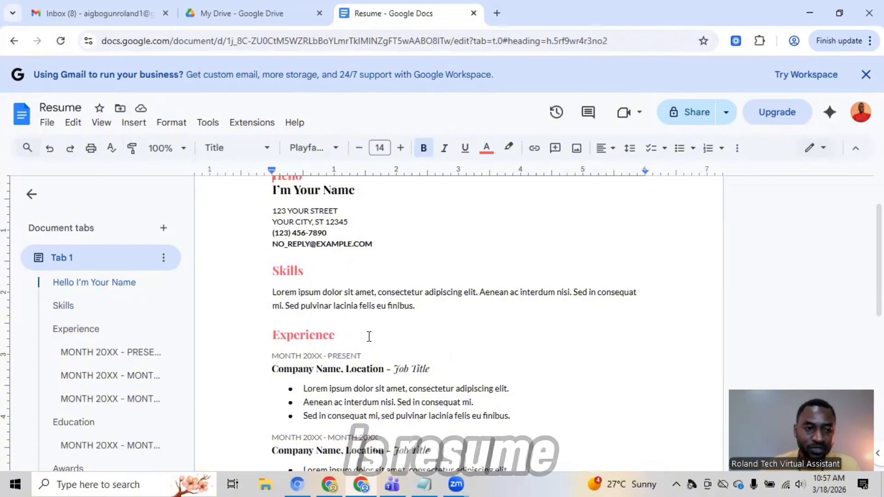
scroll(368, 337, "down", 3)
scroll(369, 337, "down", 1)
scroll(369, 337, "down", 3)
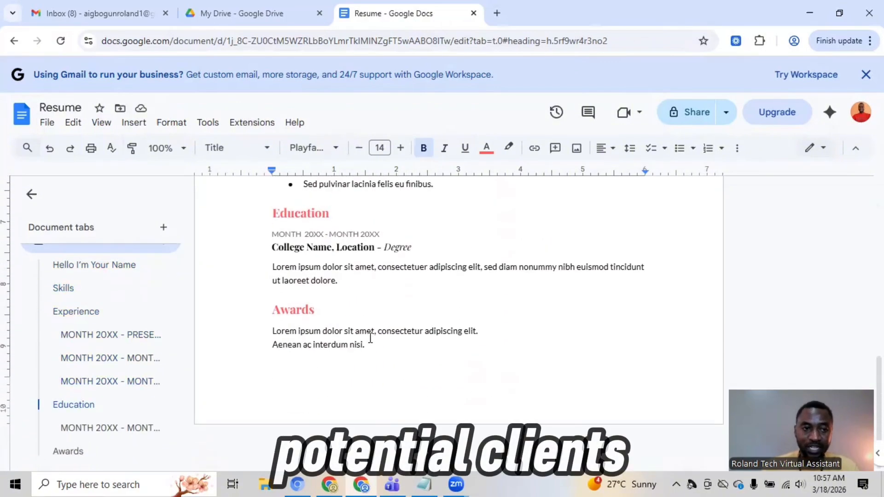
scroll(370, 337, "up", 4)
scroll(371, 337, "up", 5)
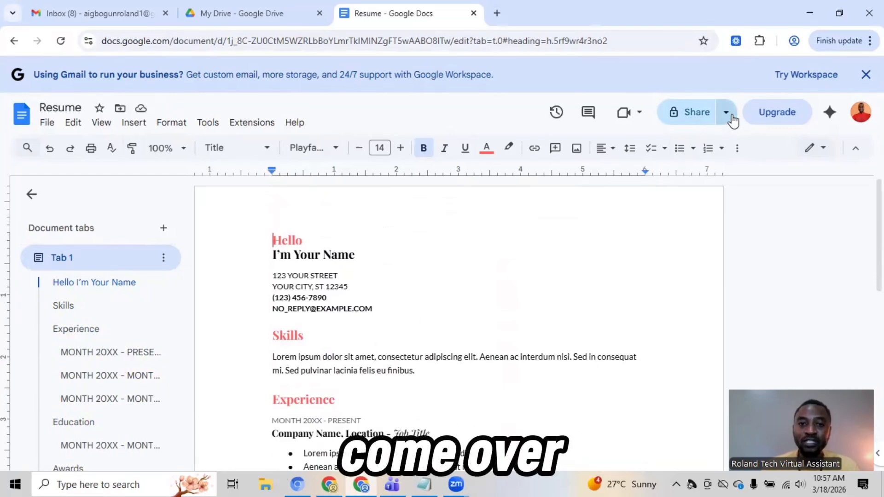
Set up an invitation to the resume for a suggested contact with the Editor role and discard it without sending.
left_click(689, 114)
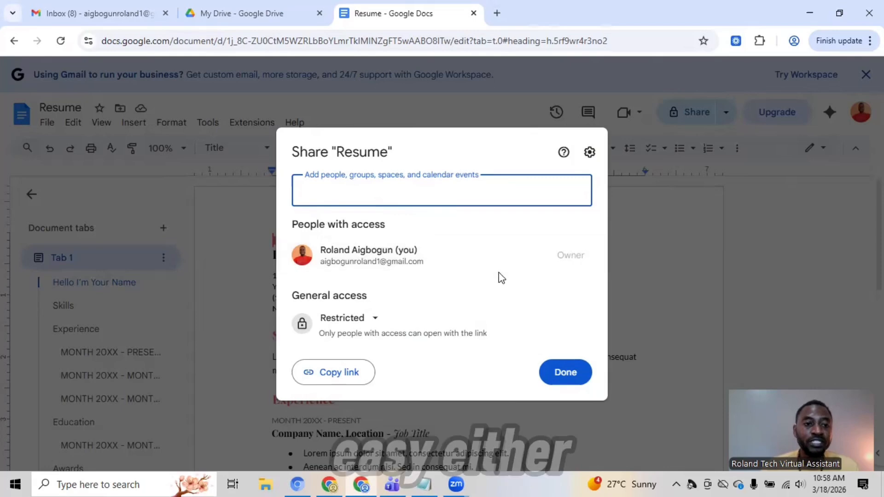
left_click(395, 197)
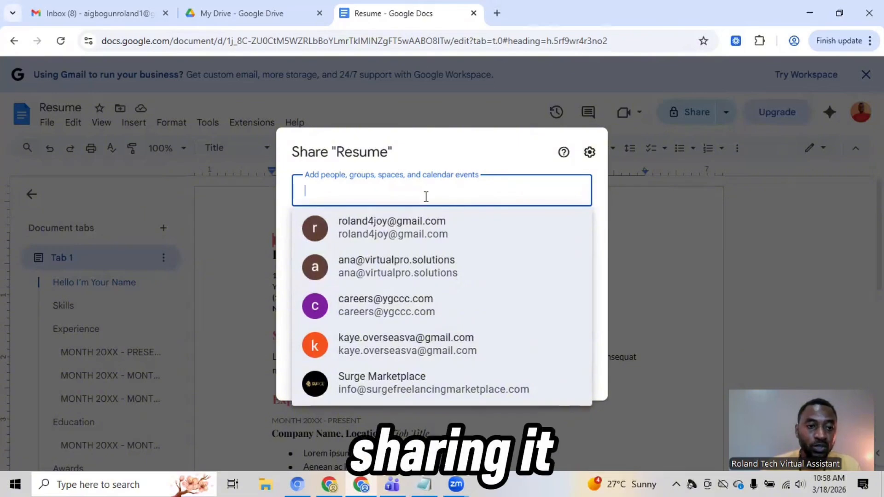
left_click(408, 225)
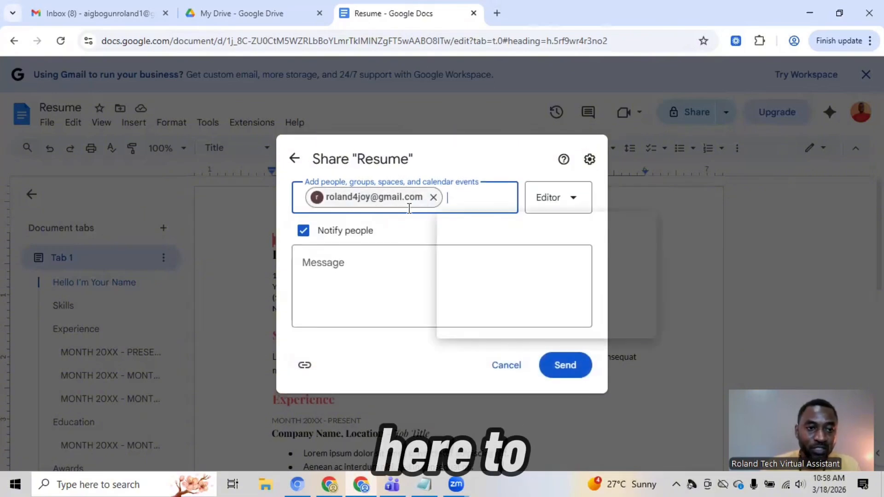
left_click(518, 167)
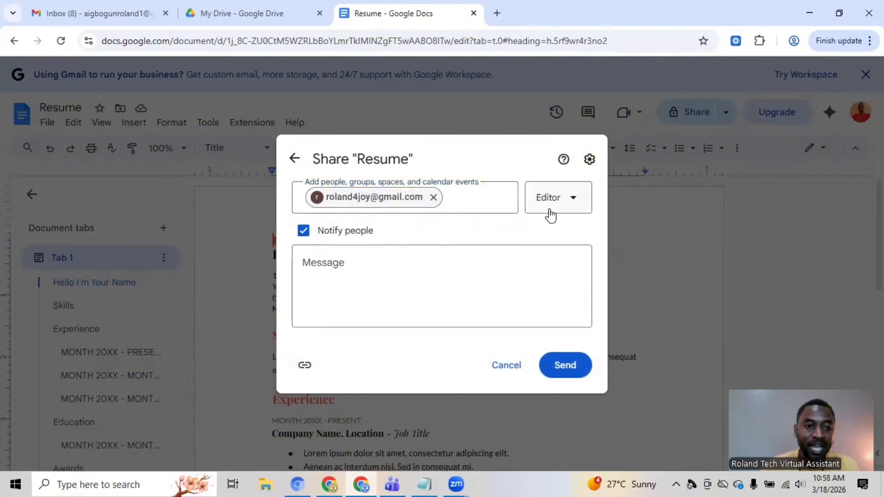
left_click(577, 201)
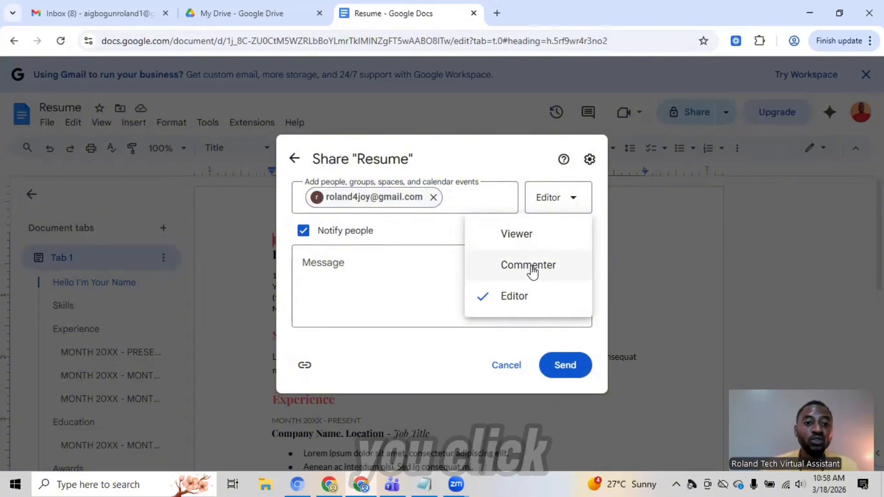
left_click(516, 297)
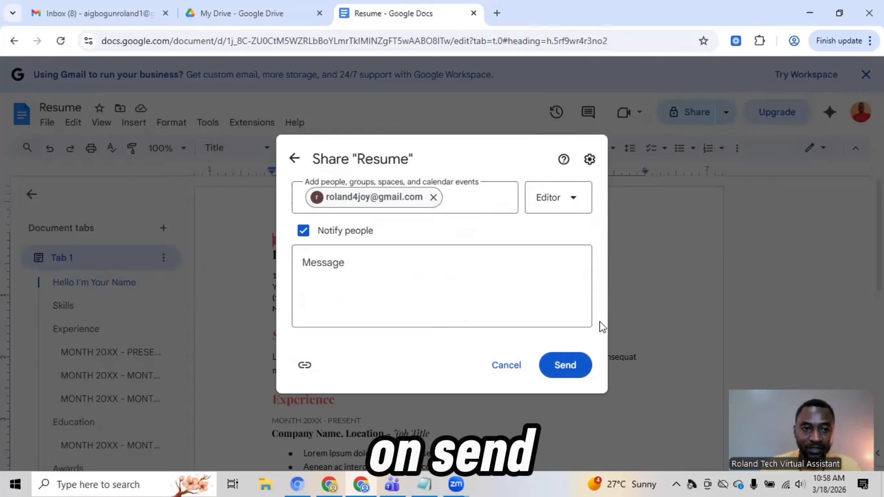
left_click(294, 158)
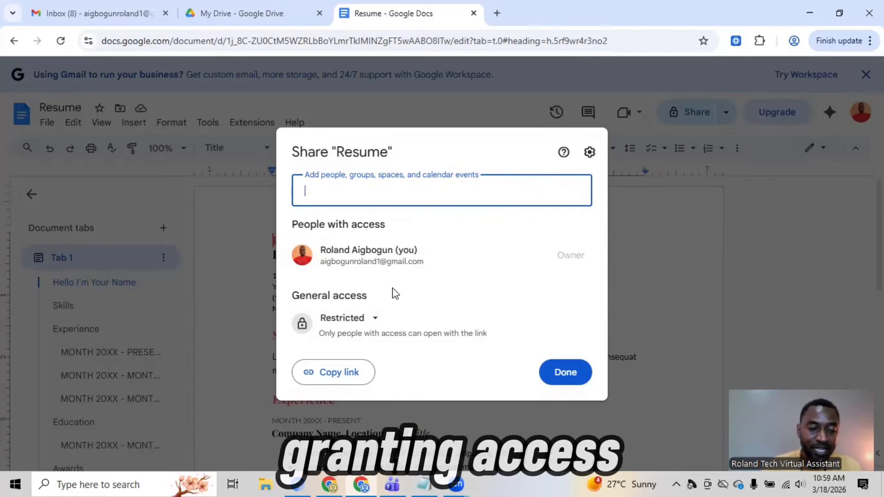
Set the resume's general access to Anyone with the link and review the roles available, keeping Viewer.
left_click(376, 322)
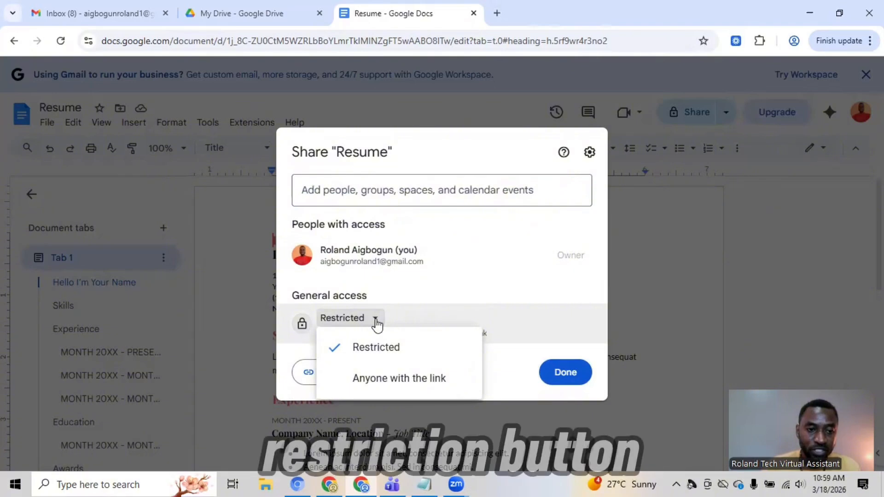
left_click(396, 382)
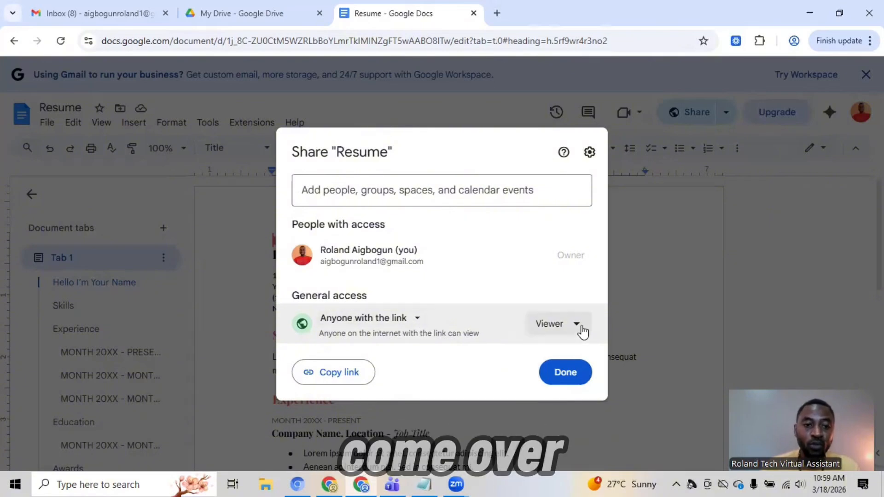
left_click(576, 324)
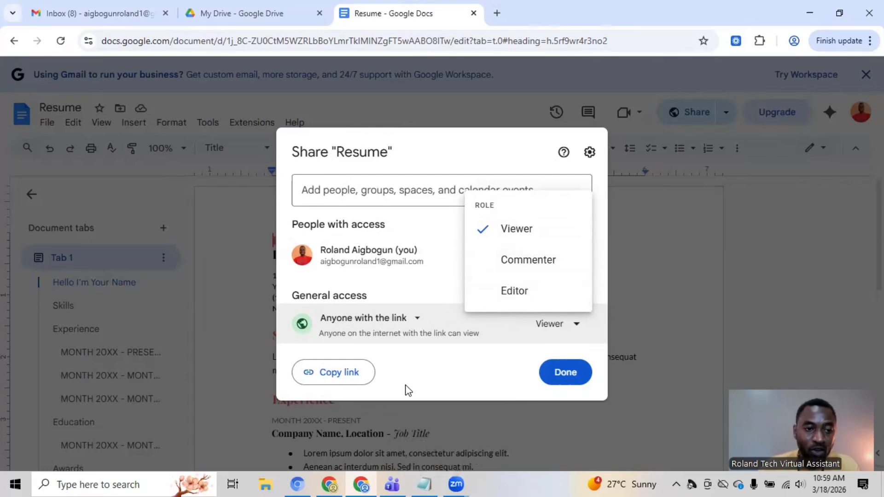
left_click(441, 375)
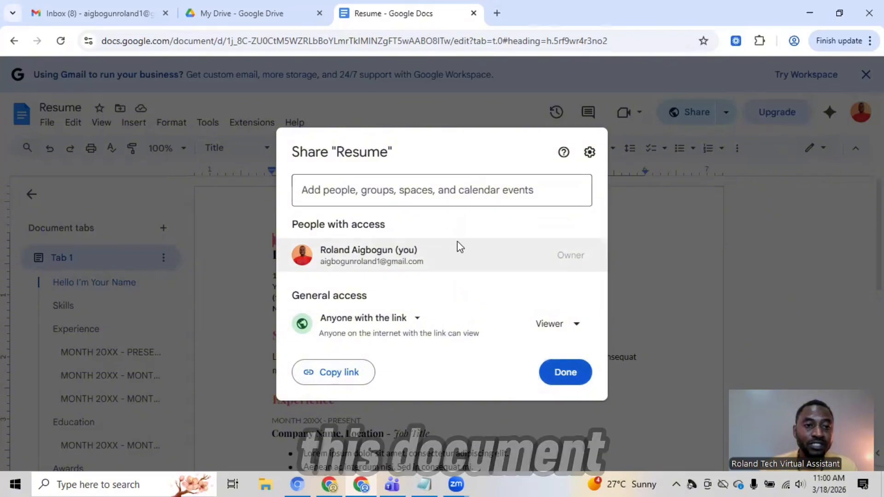
Draft an invitation for a suggested contact with the Viewer role and leave the resume's sharing settings without sending it.
left_click(470, 195)
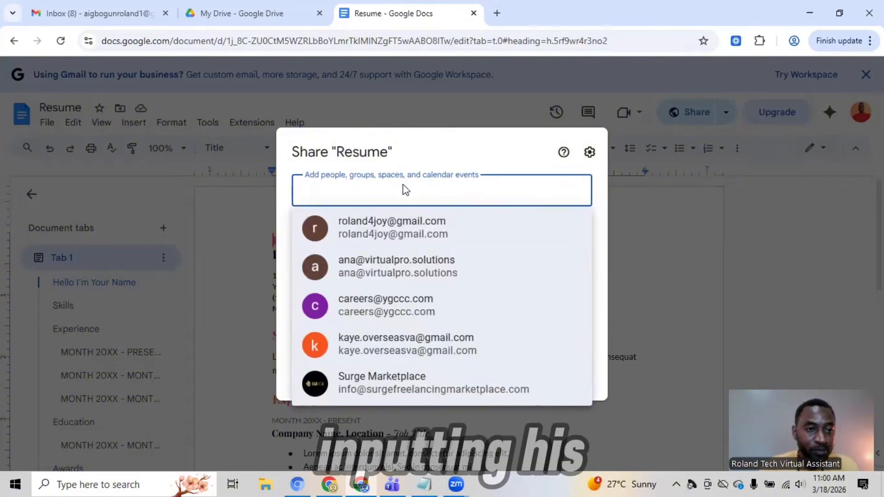
left_click(434, 225)
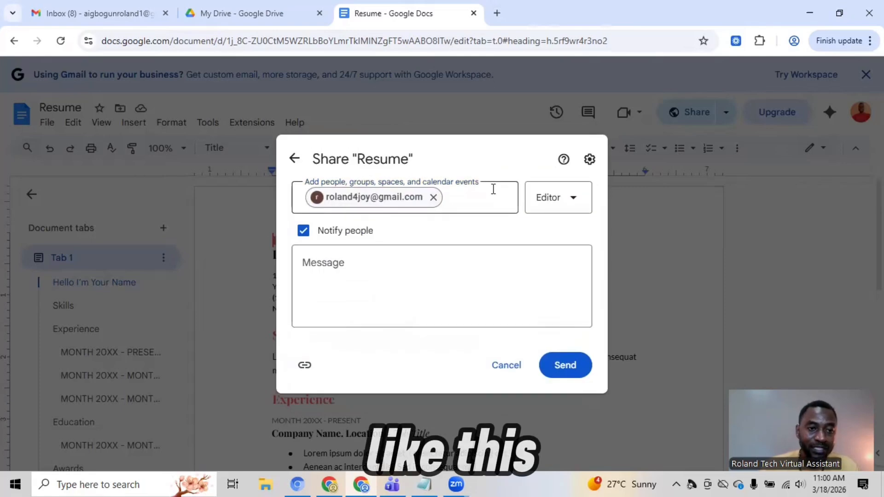
left_click(578, 209)
left_click(575, 230)
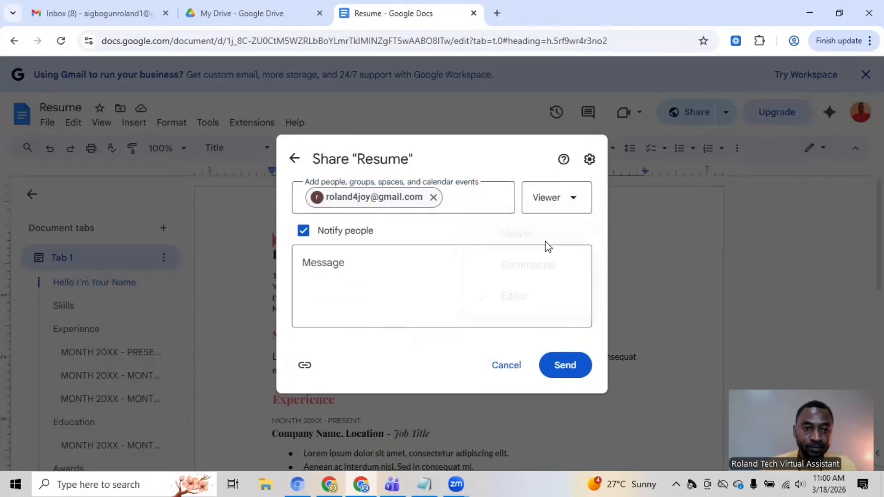
left_click(295, 158)
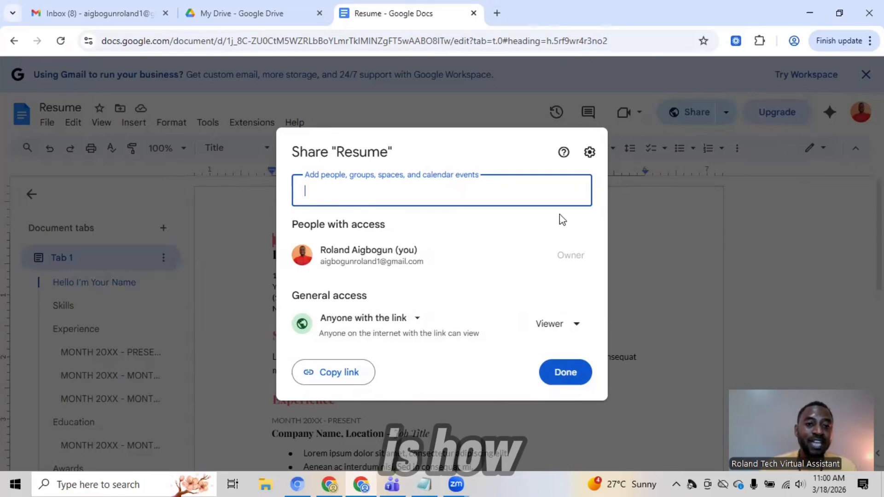
left_click(258, 238)
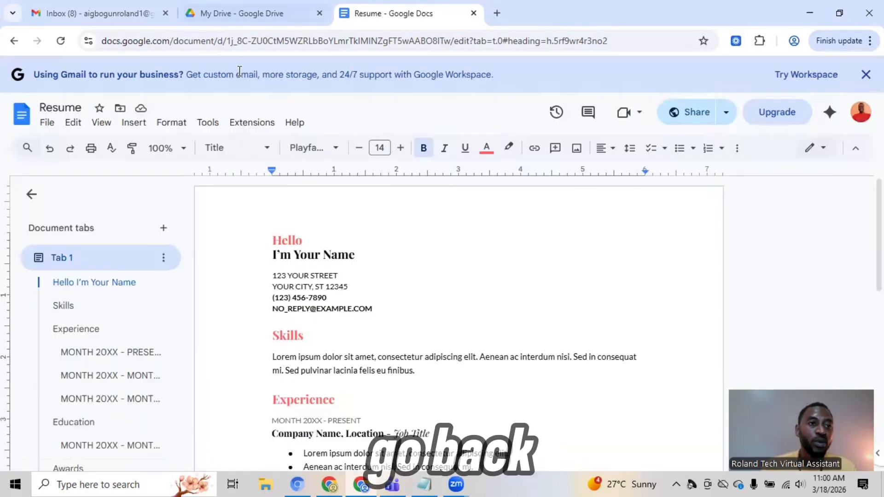
Switch back to Google Drive, look inside the Drive Tutorial folder and return to My Drive.
left_click(232, 16)
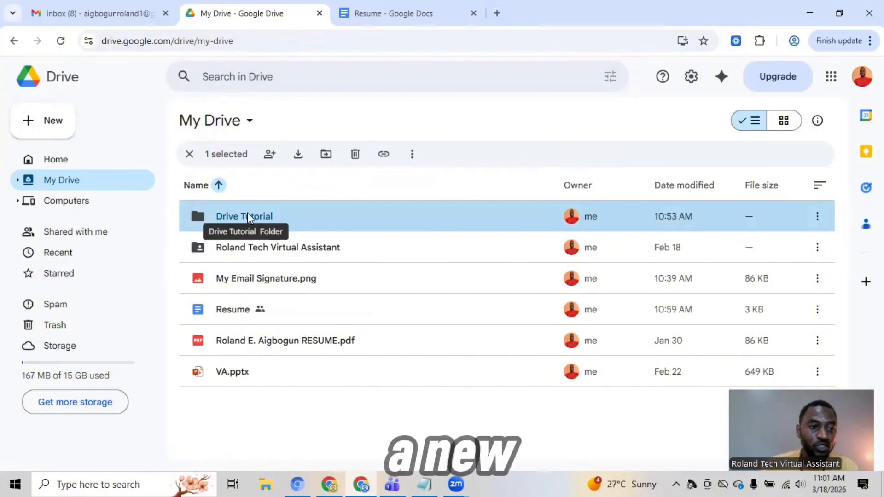
double_click(251, 220)
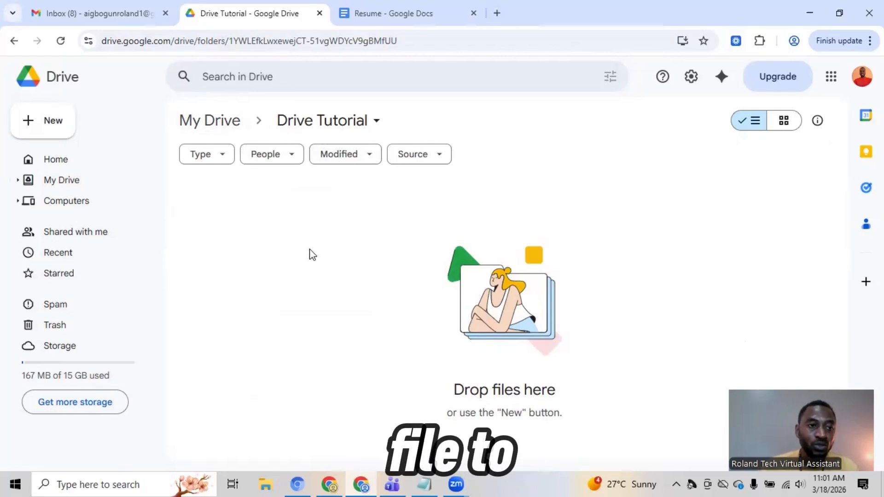
left_click(209, 126)
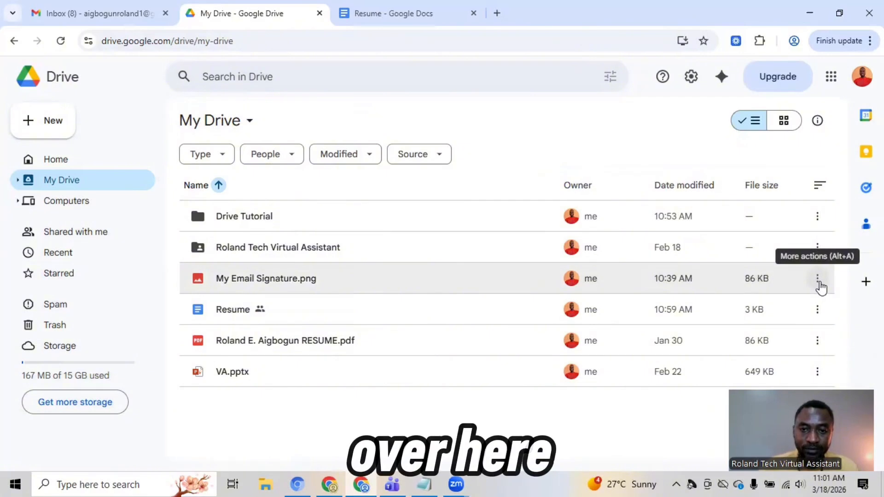
Move My Email Signature.png from My Drive into the Drive Tutorial folder and check that folder's contents.
left_click(818, 280)
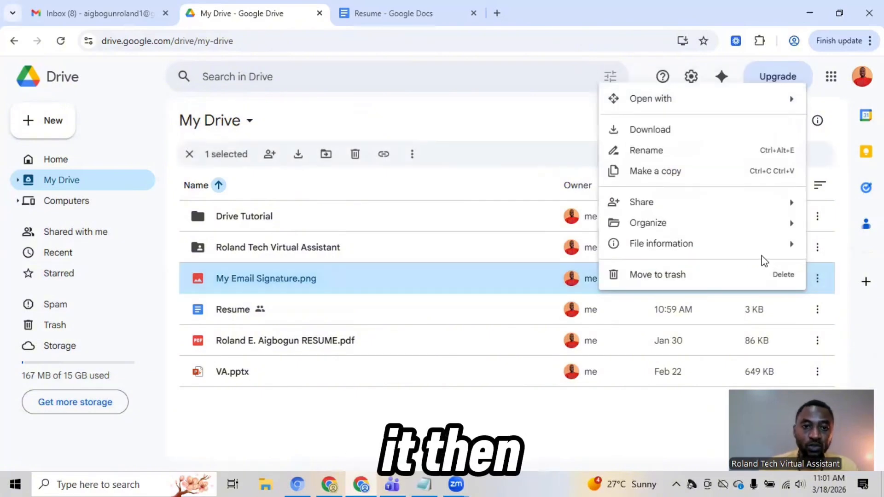
mouse_move(740, 228)
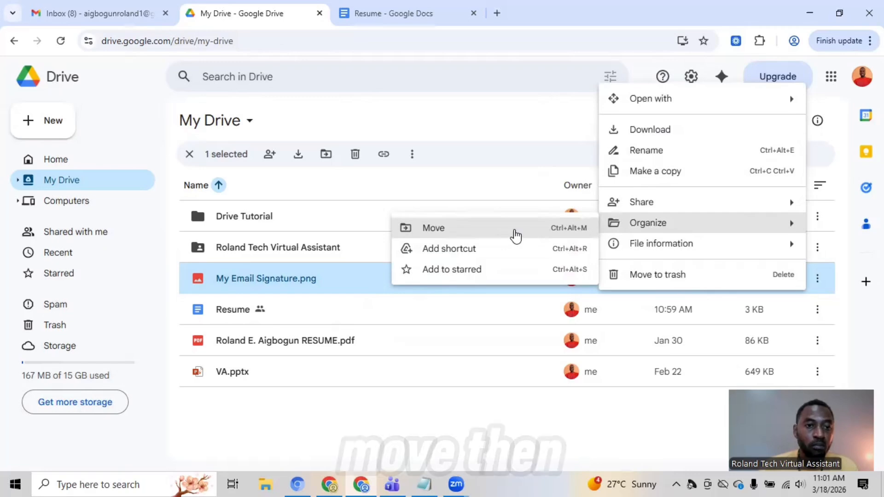
left_click(516, 234)
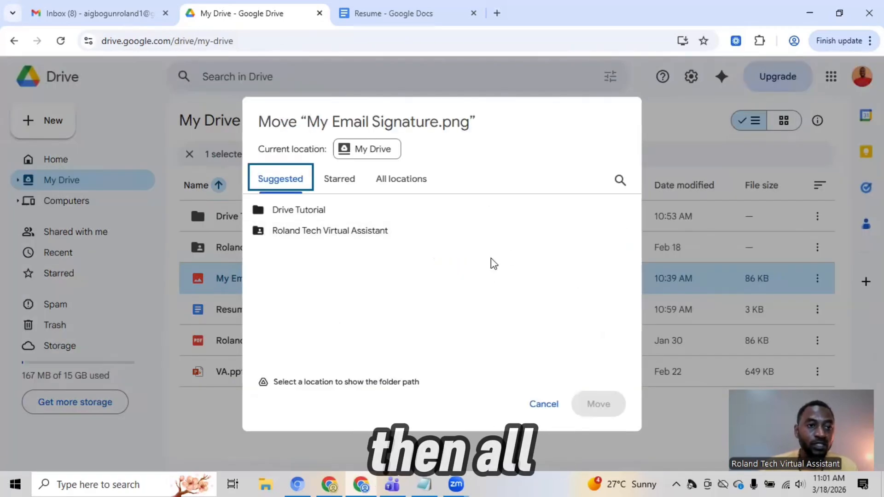
mouse_move(339, 216)
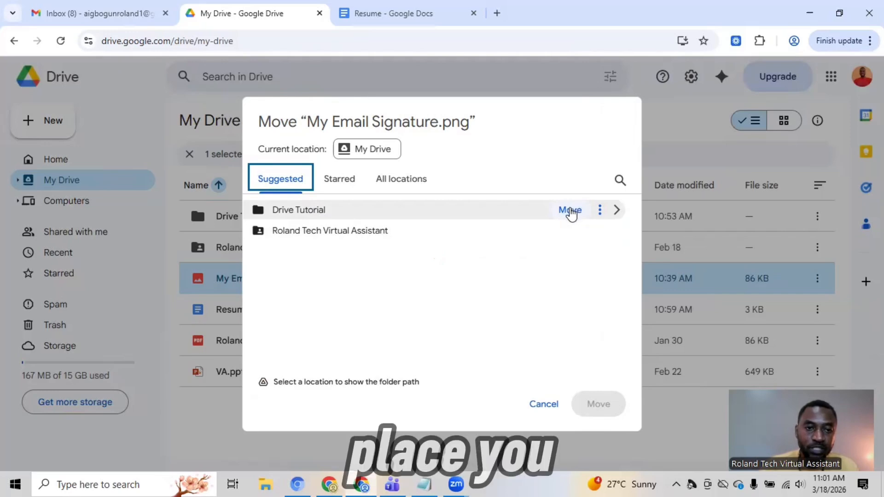
left_click(570, 211)
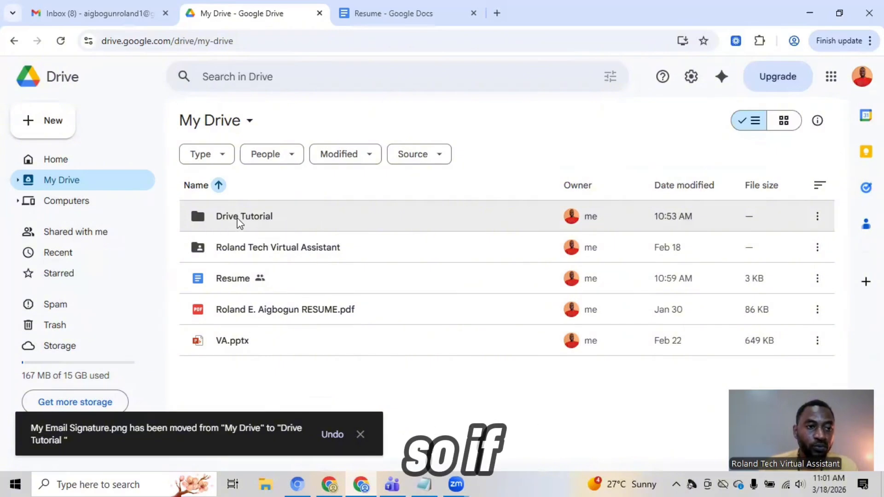
double_click(261, 218)
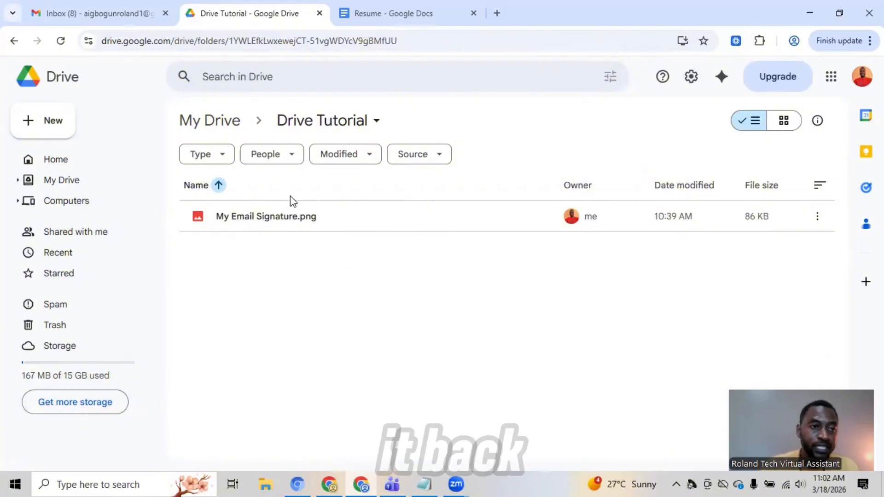
left_click(221, 126)
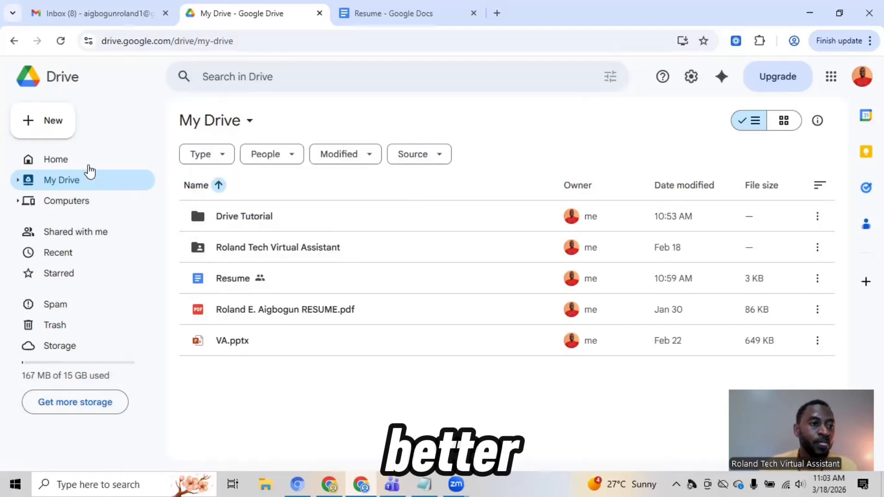
Browse Drive's Computers, Shared with me, Recent, Starred, Spam and Trash sections.
left_click(80, 210)
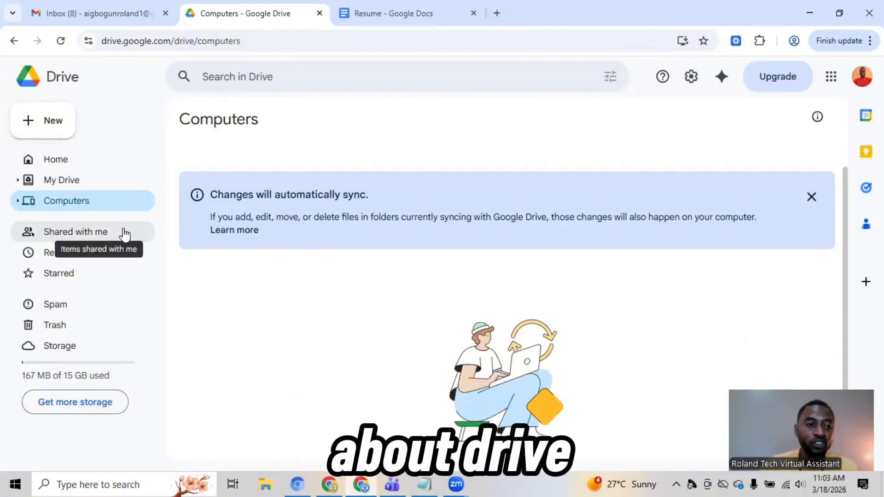
left_click(82, 236)
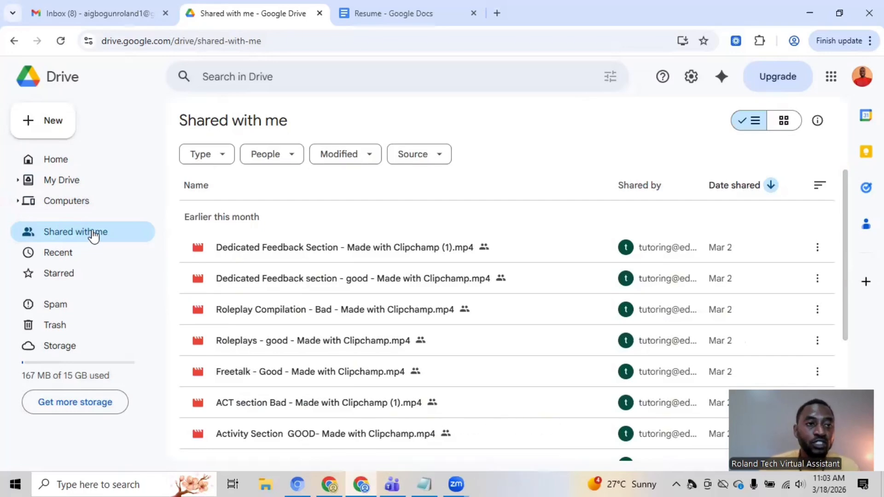
left_click(77, 259)
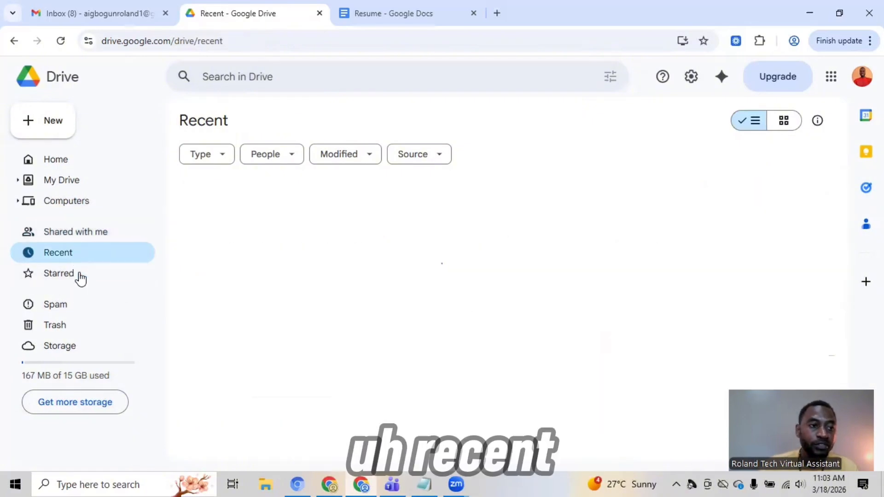
left_click(76, 279)
left_click(76, 304)
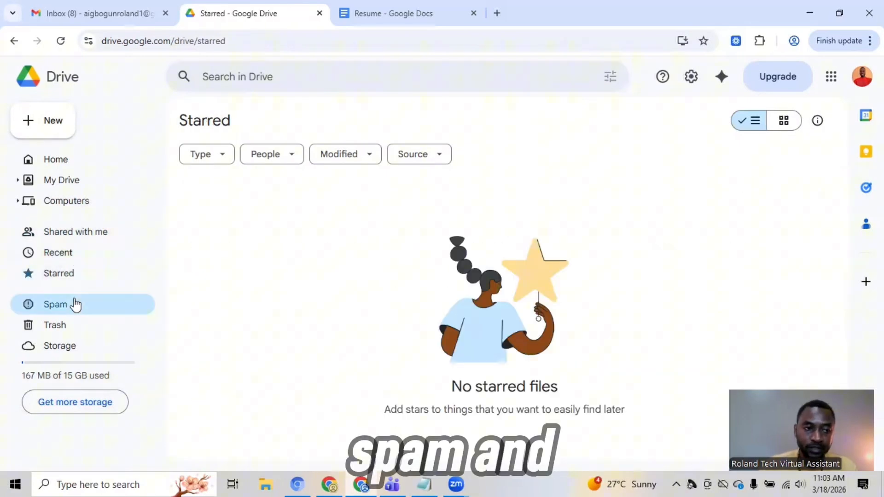
left_click(63, 325)
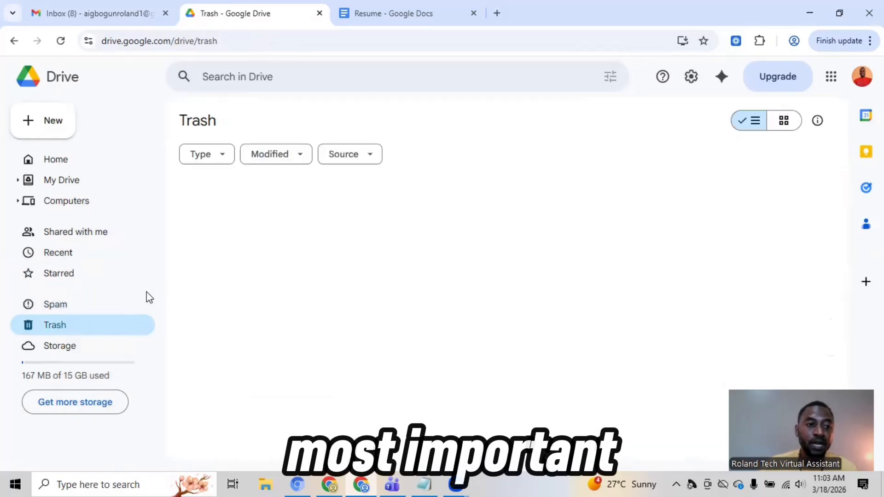
Move the VA.pptx file from My Drive to the trash.
left_click(80, 179)
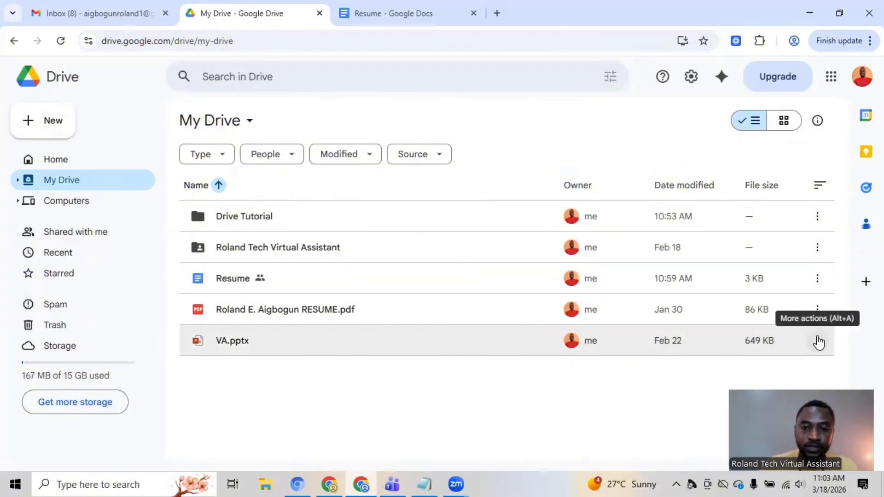
left_click(818, 342)
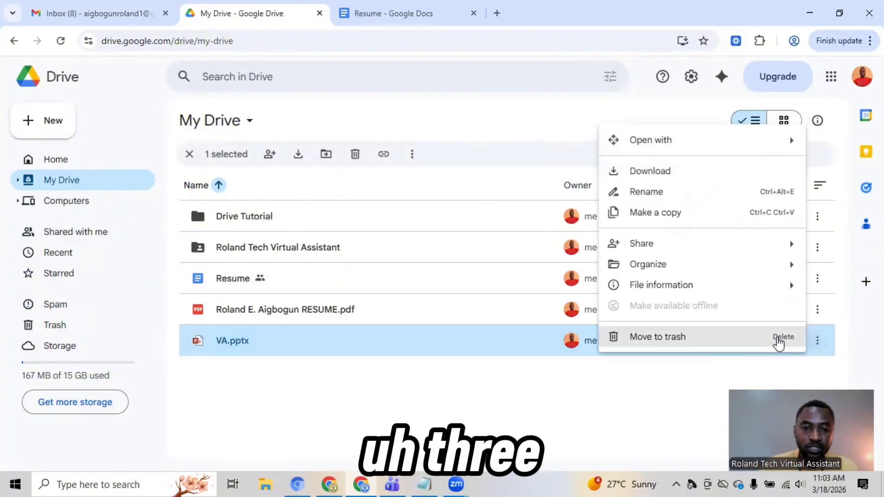
left_click(650, 338)
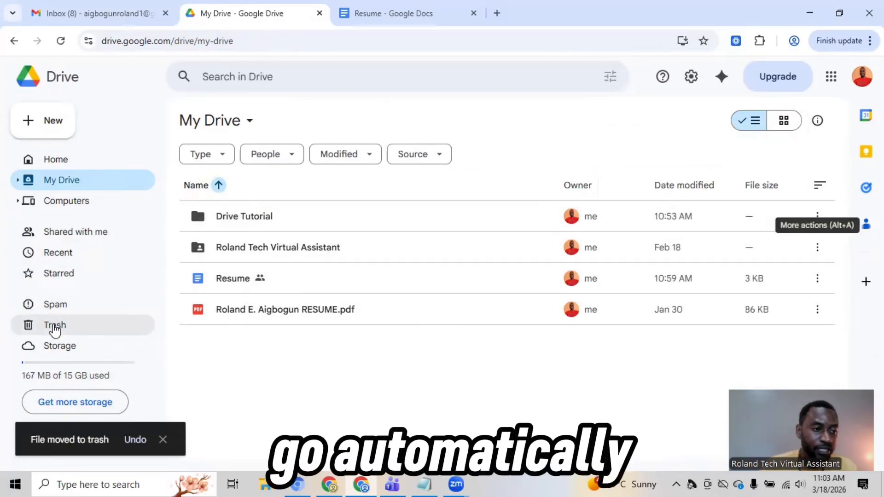
Examine the actions available for VA.pptx in the trash and return to My Drive without applying any.
left_click(54, 327)
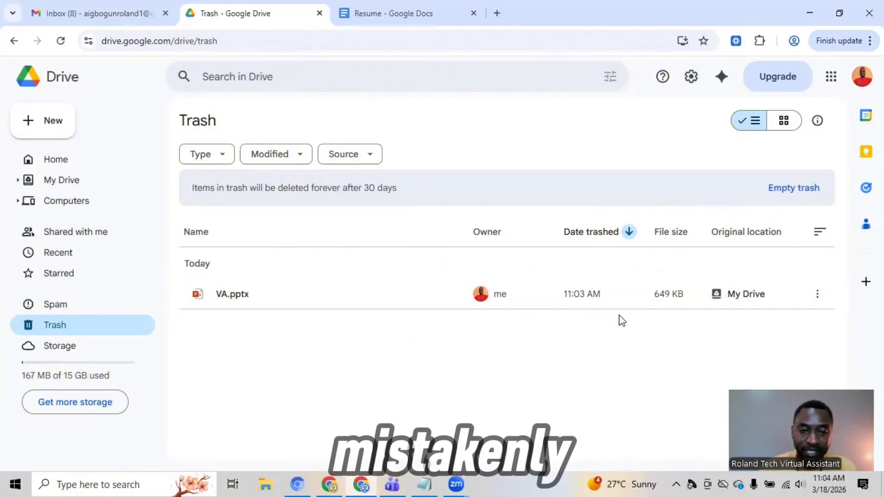
left_click(819, 299)
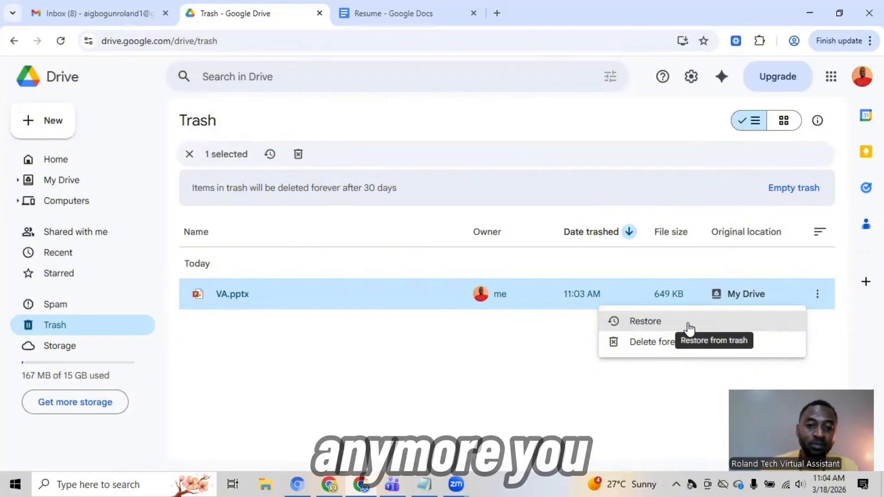
left_click(557, 353)
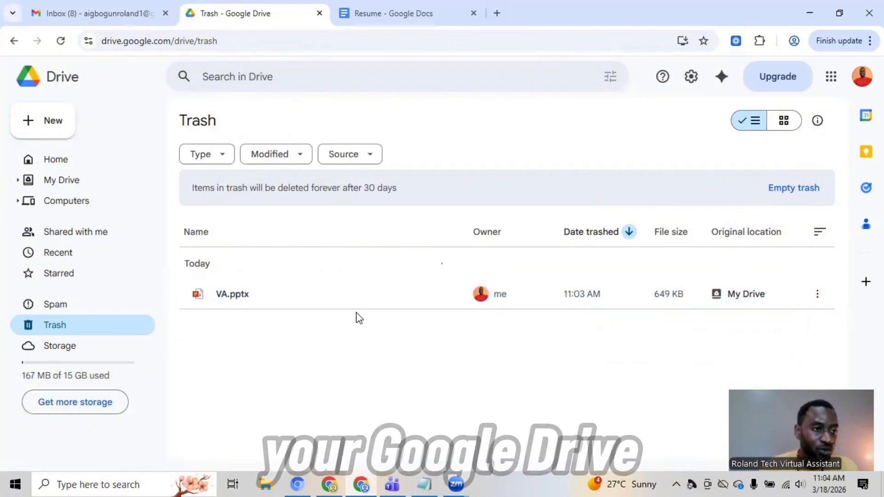
left_click(69, 166)
left_click(80, 184)
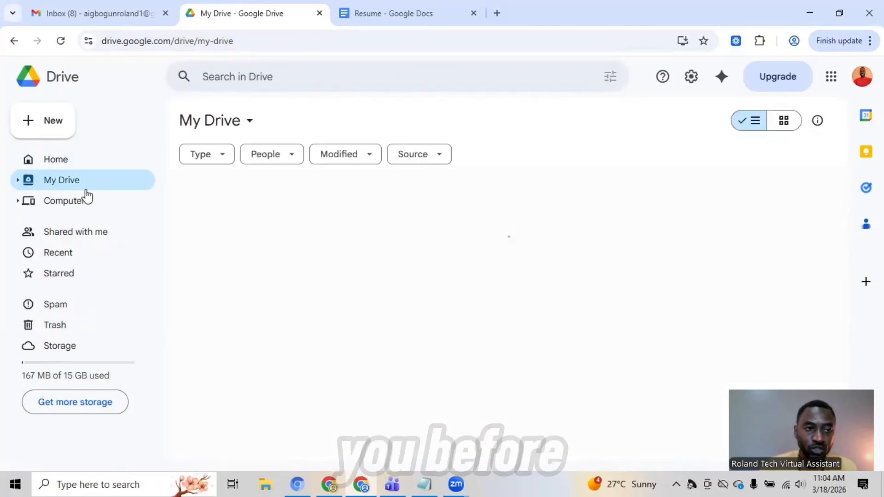